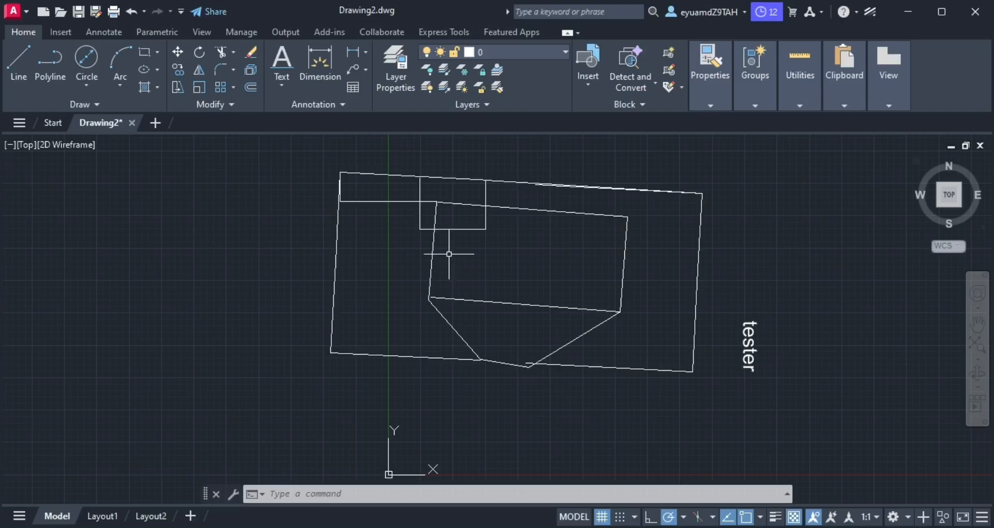
Step: Add a linear dimension between two points on the outer outline's left edge
left_click_drag(444, 243, 621, 219)
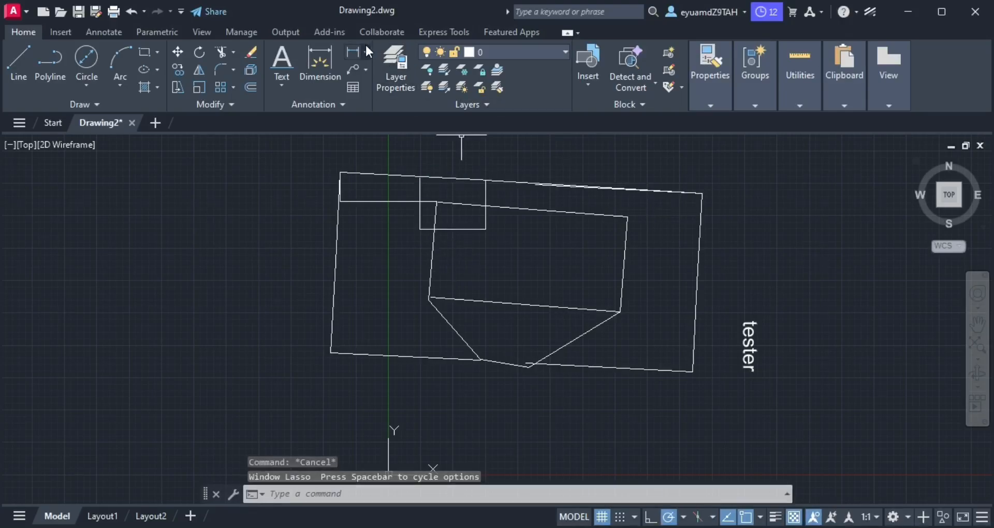
left_click(353, 54)
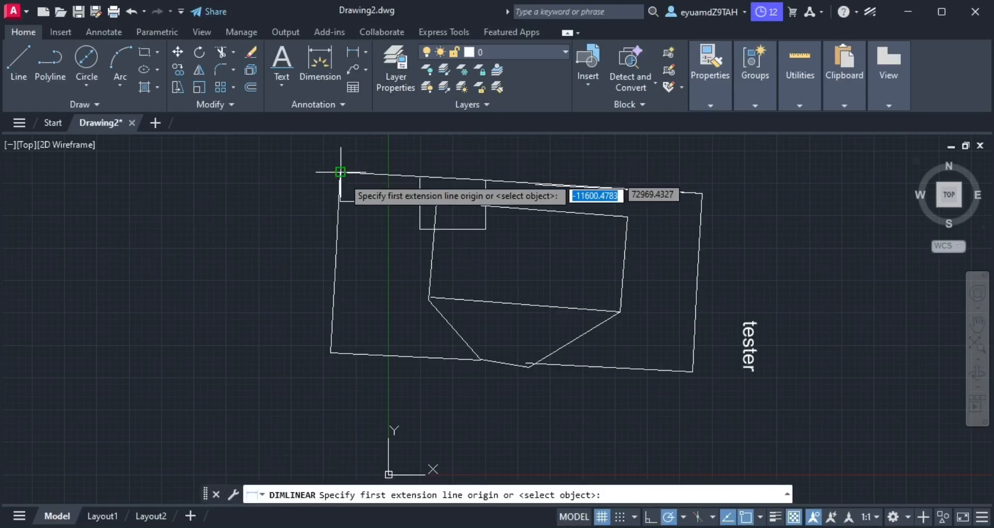
left_click(338, 231)
left_click(337, 231)
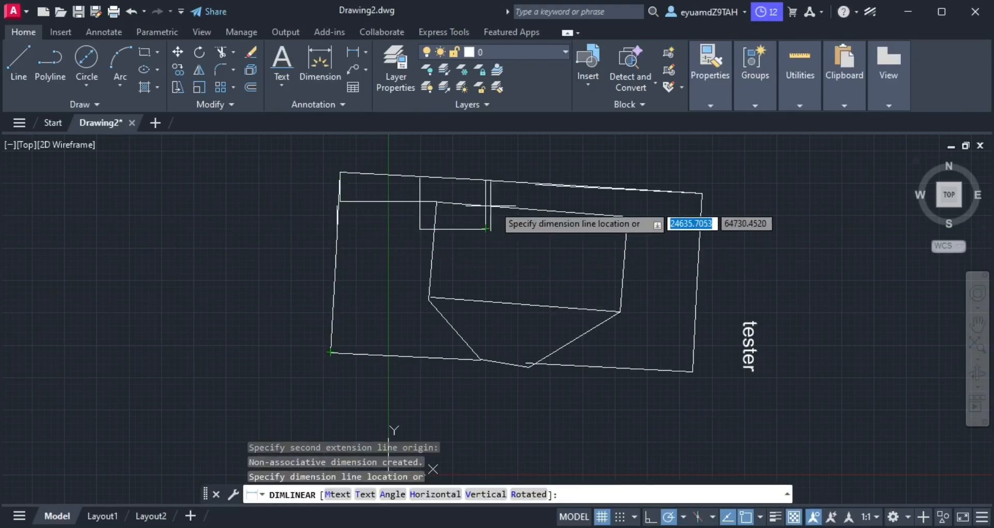
left_click(511, 209)
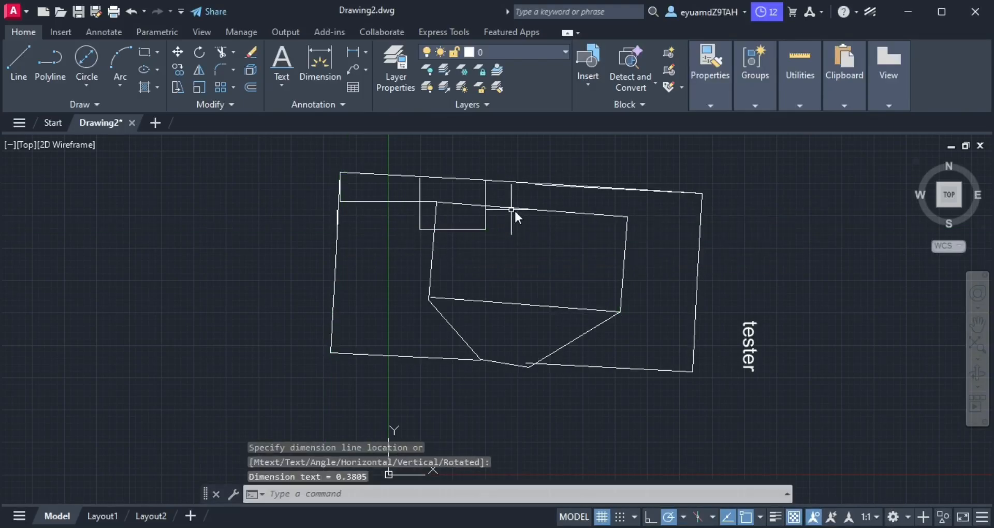
Step: Select the inner outline, left-edge dimension, both outer outline parts and the "tester" text, and apply the Annotative text style
left_click(573, 212)
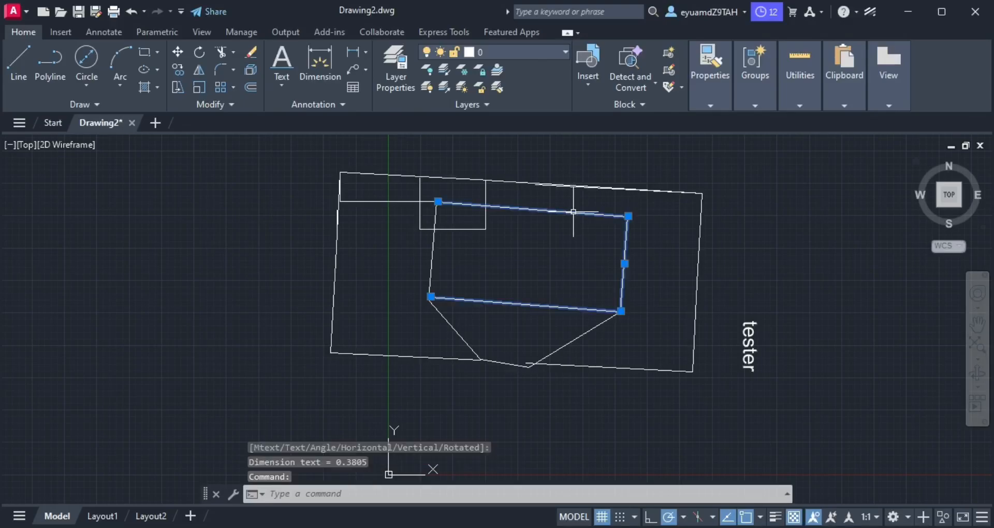
left_click(338, 213)
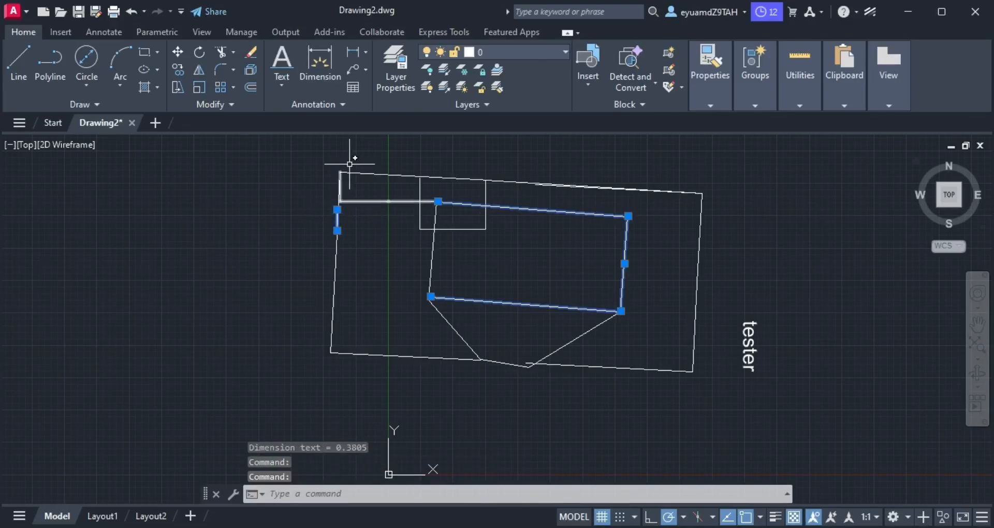
left_click(367, 174)
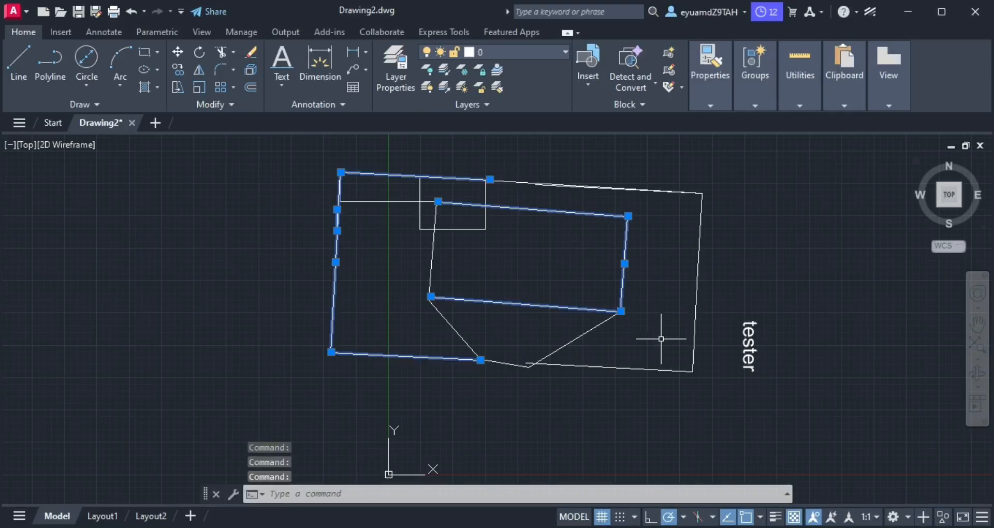
left_click(697, 318)
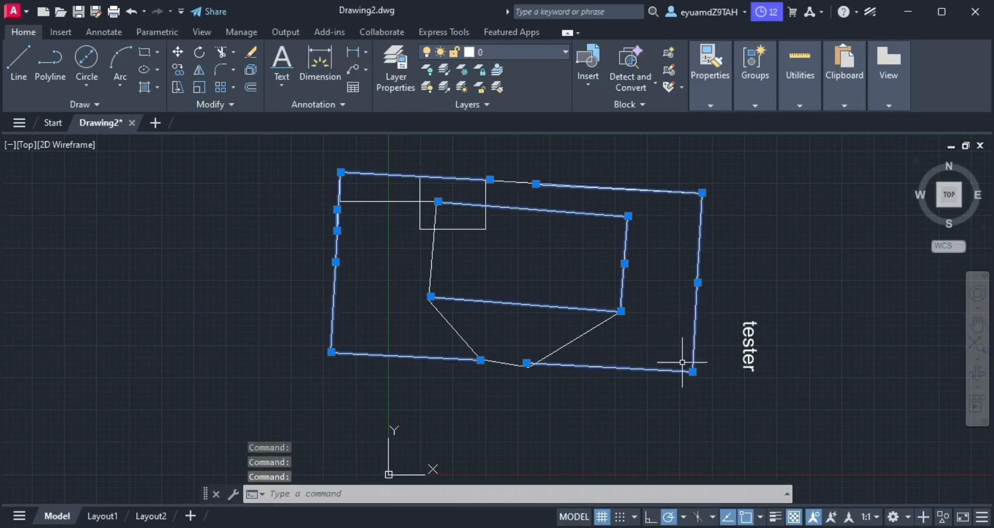
left_click(752, 342)
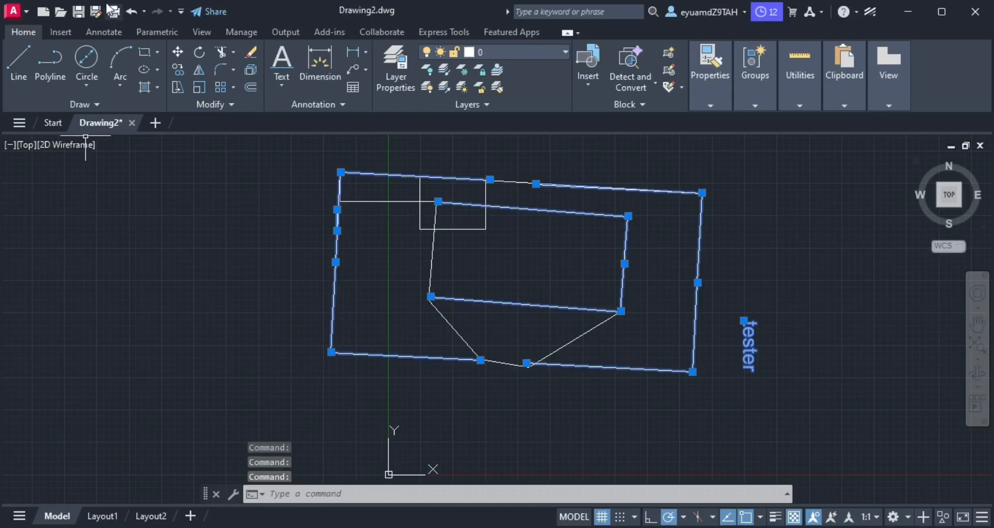
left_click(103, 32)
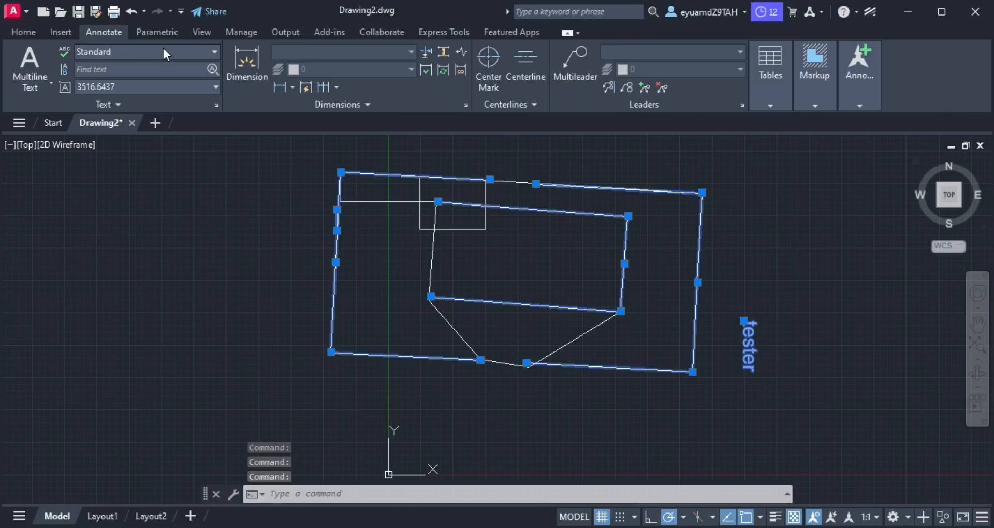
left_click(205, 49)
left_click(106, 86)
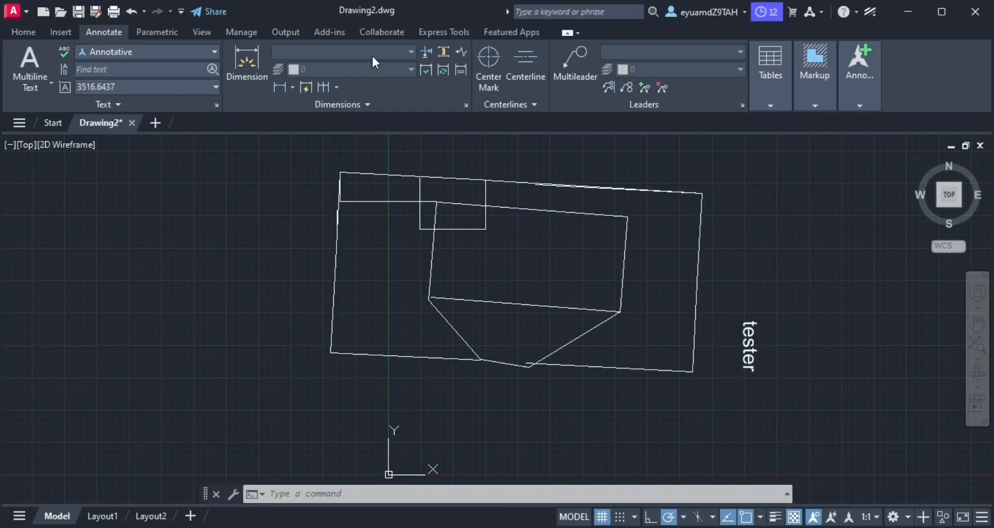
Step: Dimension the angle at the lowest vertex and the edges near the outline's lower-right corner with the DIM command
left_click(244, 64)
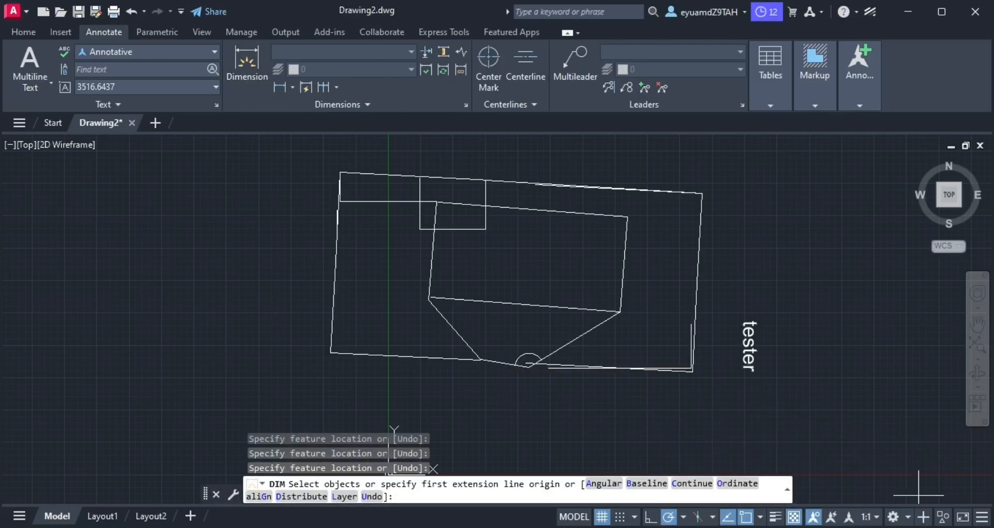
Step: Switch the status bar's Annotation Scale display off and back on, and end the dimension command
left_click(983, 517)
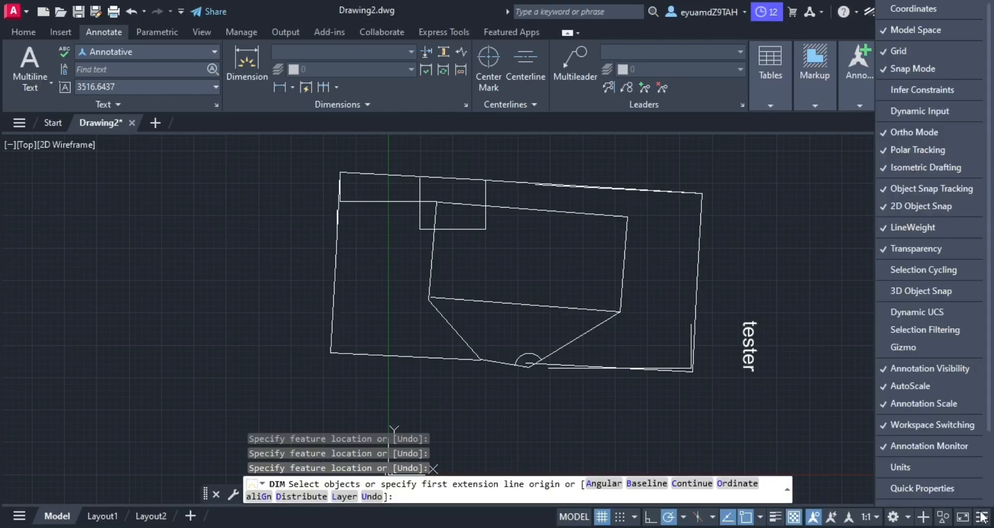
left_click(908, 404)
left_click(908, 403)
left_click(981, 515)
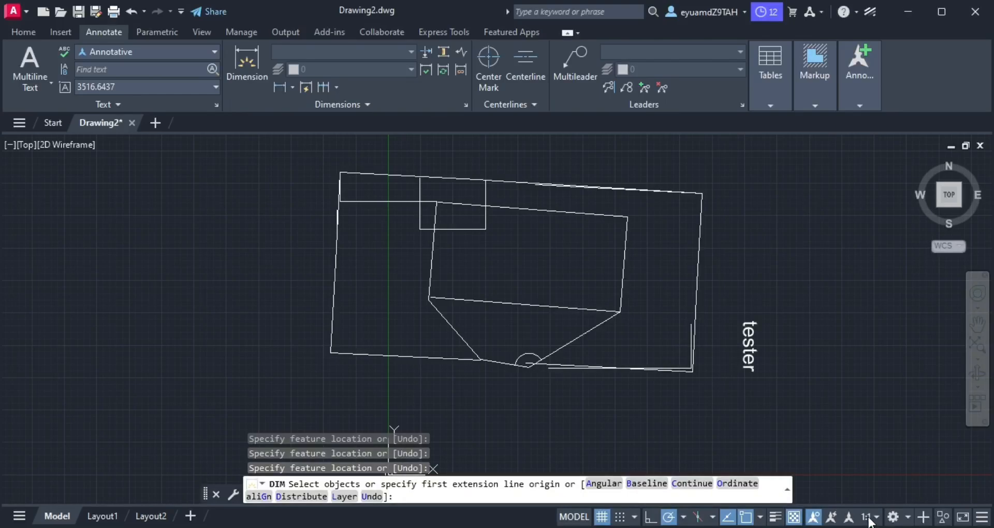
key("Escape")
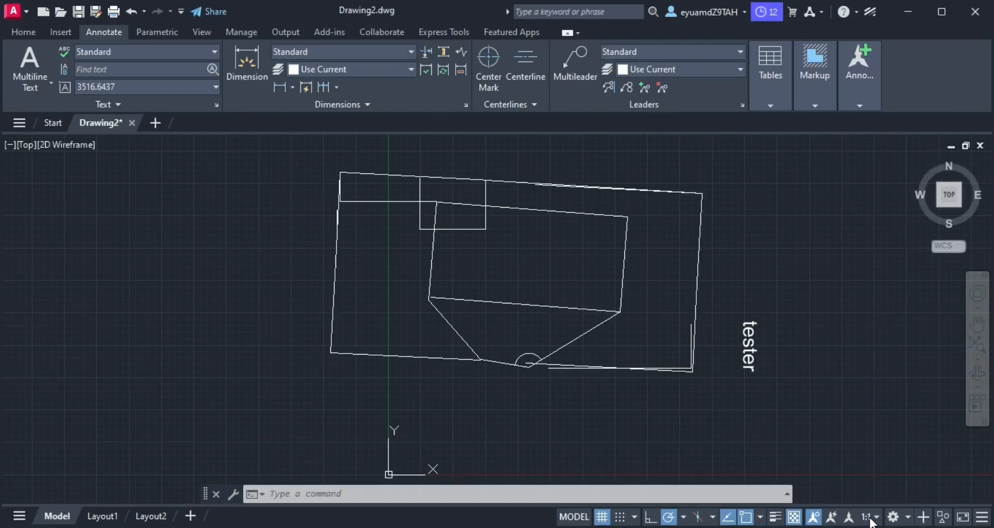
Step: Set the annotation scale to 1:2
left_click(870, 517)
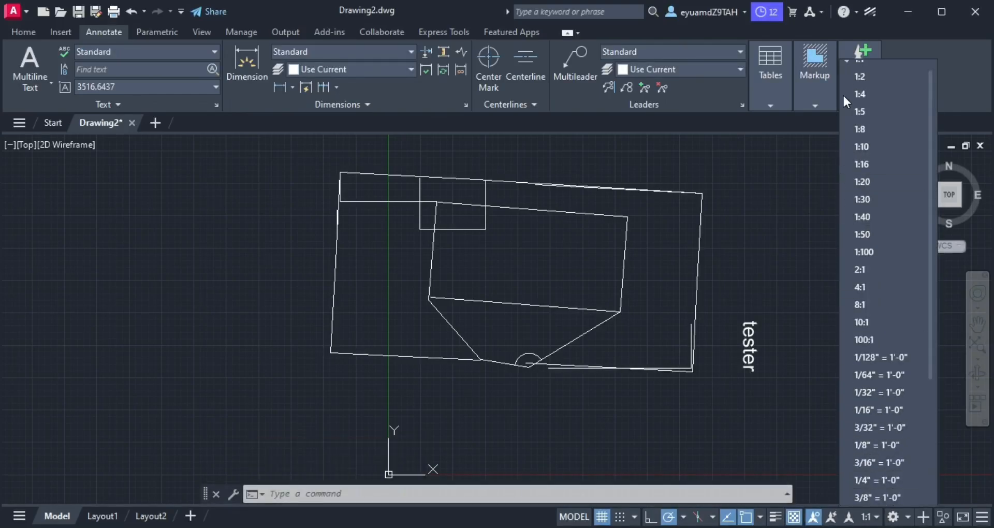
left_click(859, 73)
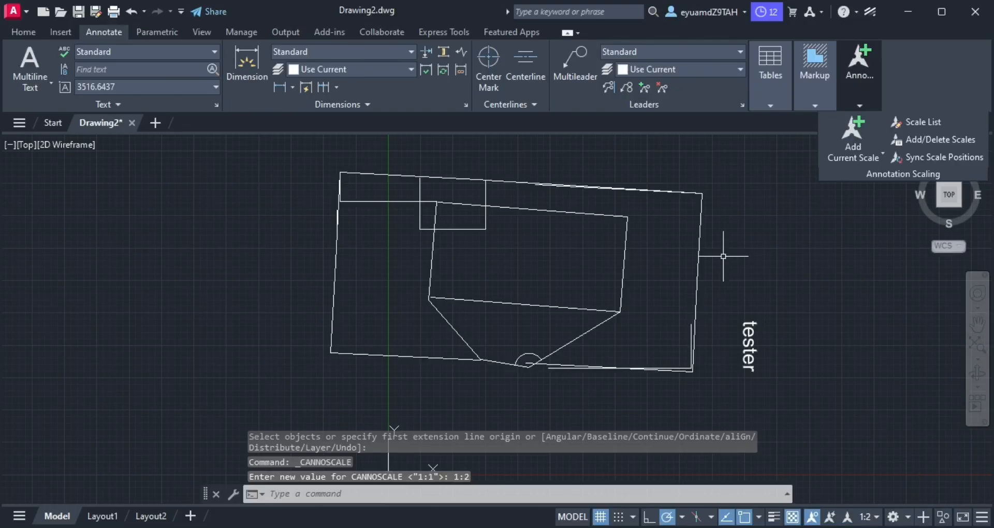
Step: Select the inner outlines and the "tester" text, and change the annotation scale to 1:8 and finally to 1:100
mouse_move(745, 285)
left_mouse_down()
mouse_move(756, 399)
mouse_move(408, 293)
mouse_move(446, 435)
mouse_move(756, 166)
mouse_move(433, 210)
mouse_move(291, 311)
mouse_move(300, 305)
left_mouse_up()
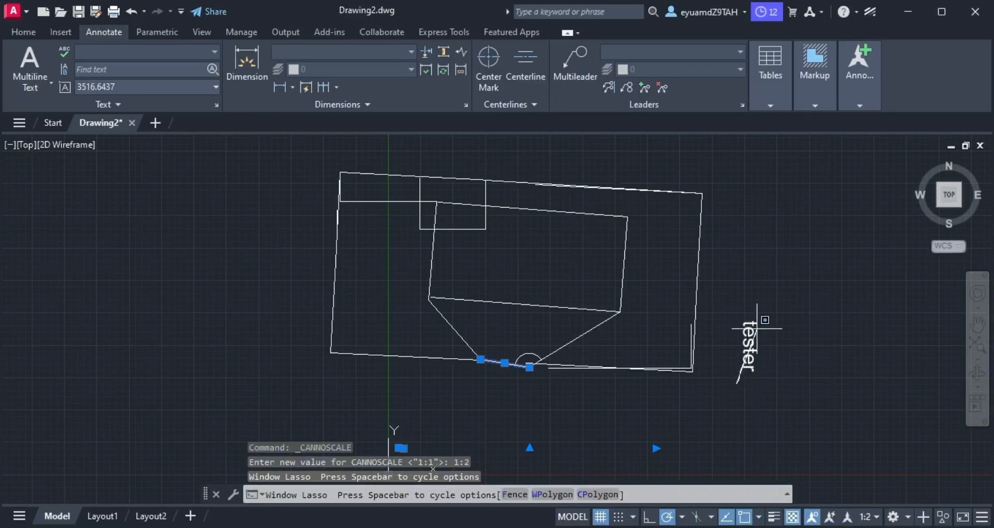
mouse_move(777, 377)
left_mouse_down()
mouse_move(737, 295)
mouse_move(746, 290)
left_mouse_up()
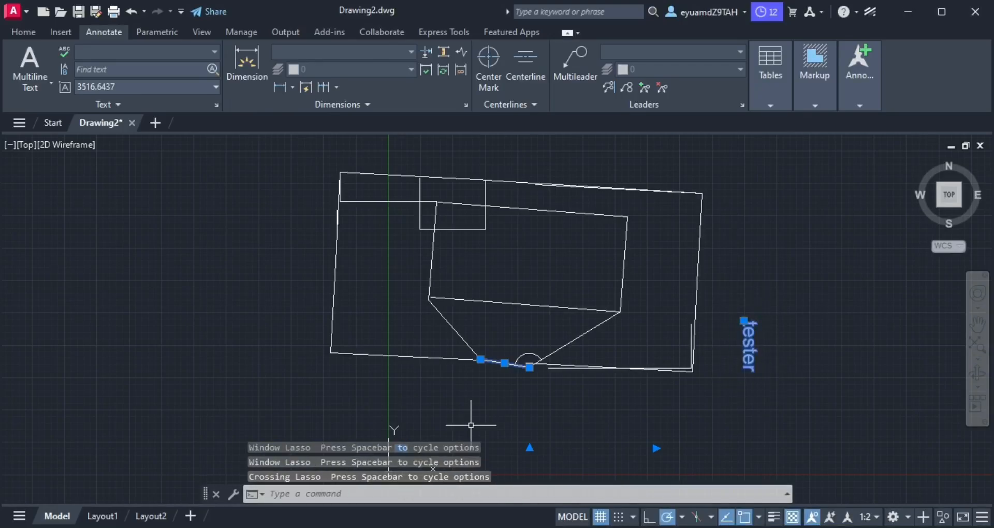
mouse_move(331, 224)
left_mouse_down()
mouse_move(341, 320)
mouse_move(374, 357)
mouse_move(622, 328)
mouse_move(705, 273)
mouse_move(706, 184)
mouse_move(650, 149)
mouse_move(466, 147)
mouse_move(333, 162)
mouse_move(332, 177)
left_mouse_up()
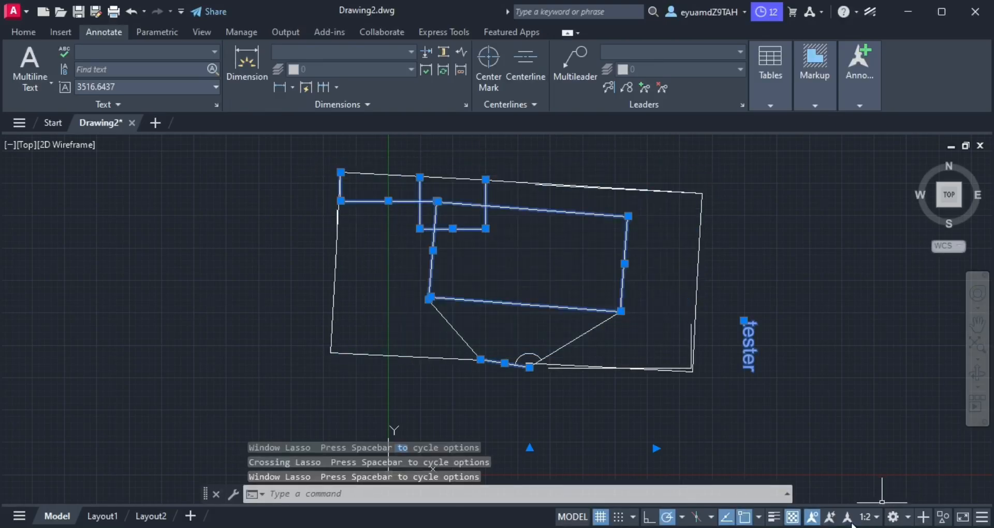
left_click(869, 517)
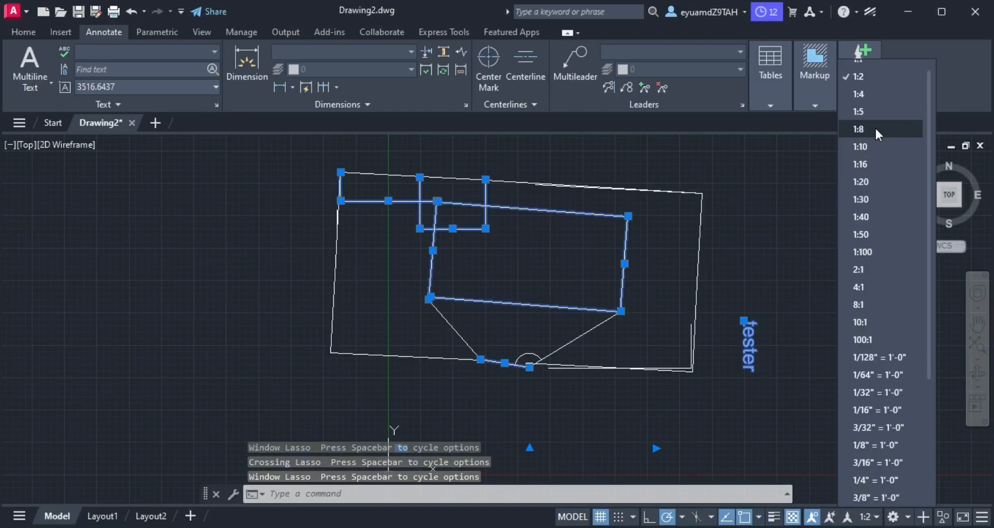
left_click(875, 129)
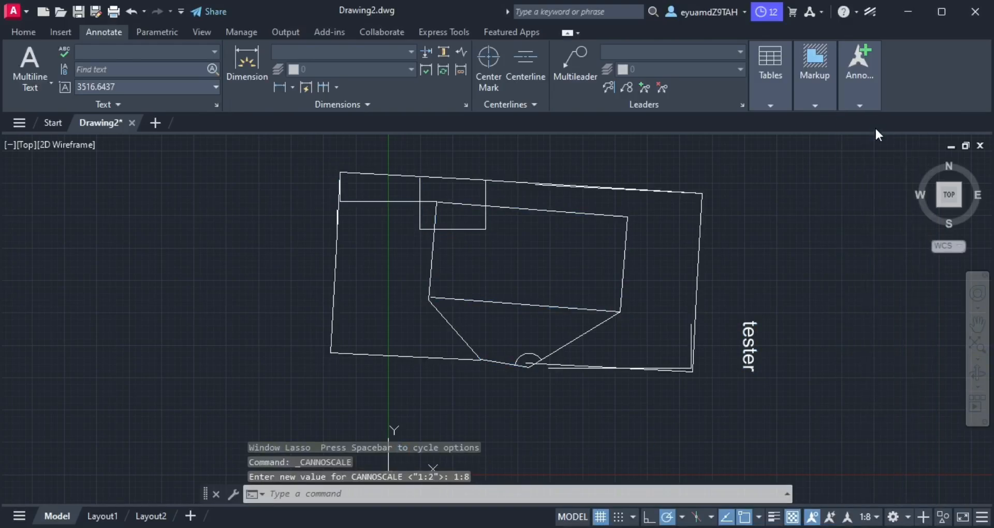
left_click(866, 517)
left_click(867, 257)
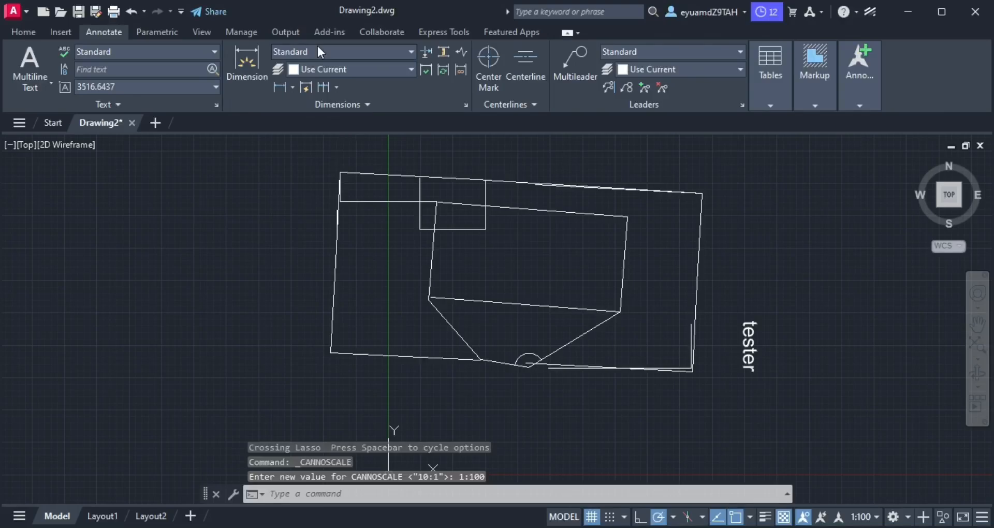
Step: Make Annotative the current dimension style and the current text style
left_click(378, 46)
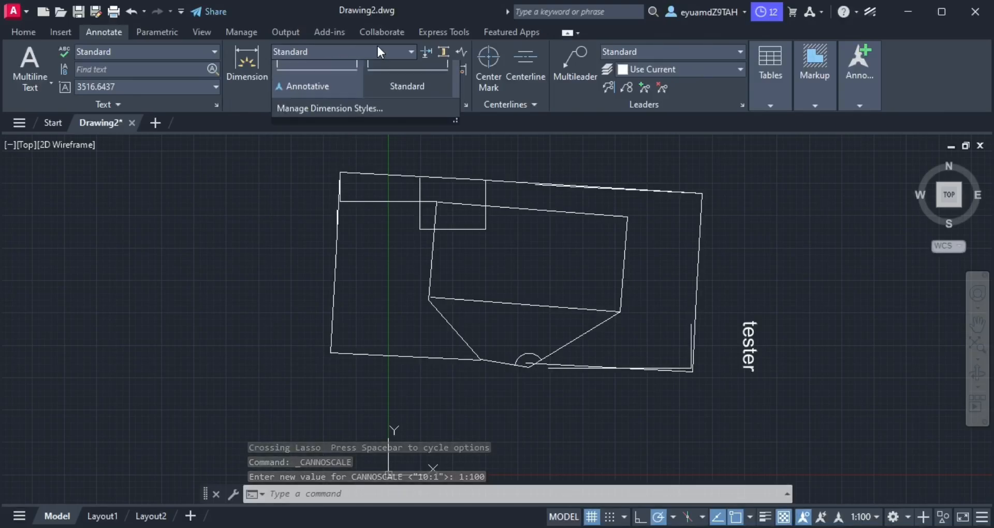
left_click(346, 83)
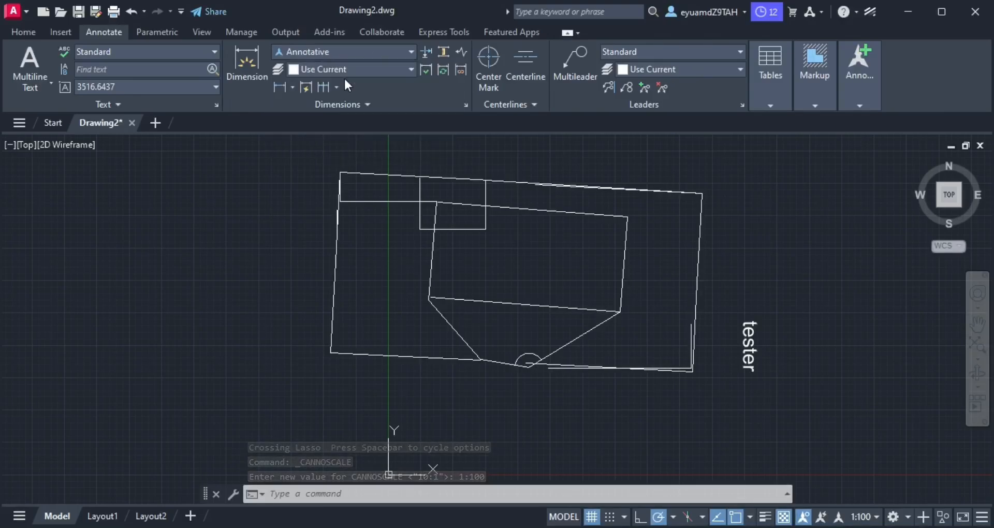
left_click(202, 52)
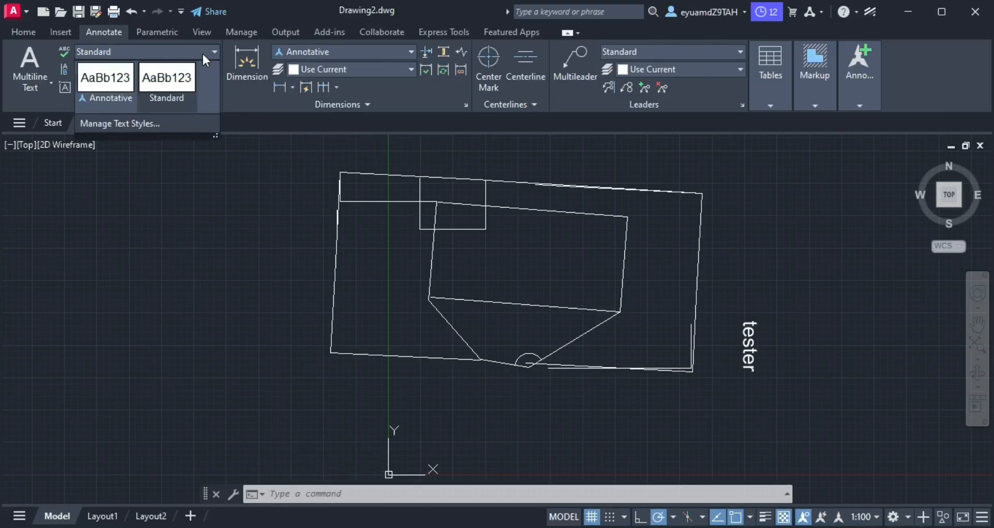
left_click(131, 87)
Step: Select the right outer outline, the nearby dimensions and the "tester" text, and set the annotation scale to 1:40
mouse_move(794, 395)
left_mouse_down()
mouse_move(720, 368)
mouse_move(655, 285)
mouse_move(658, 250)
left_mouse_up()
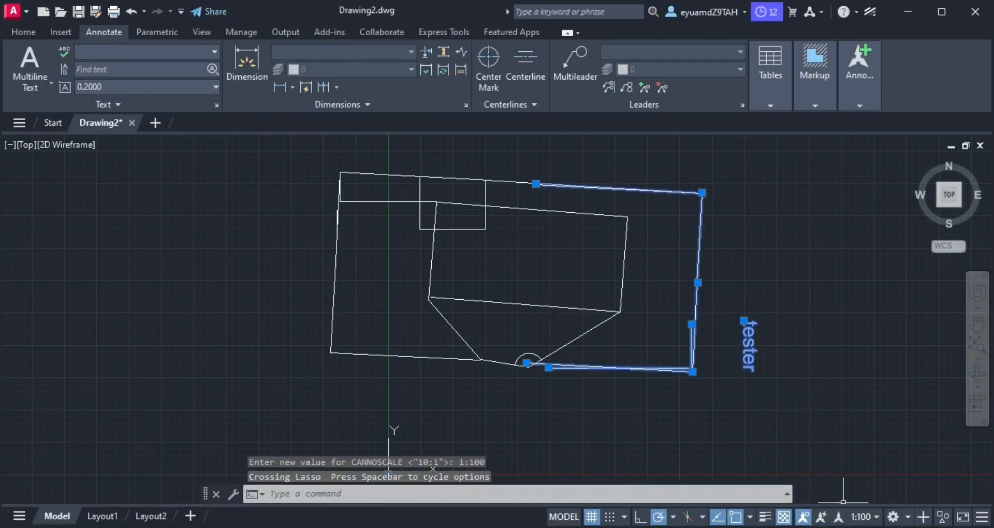
left_click(860, 517)
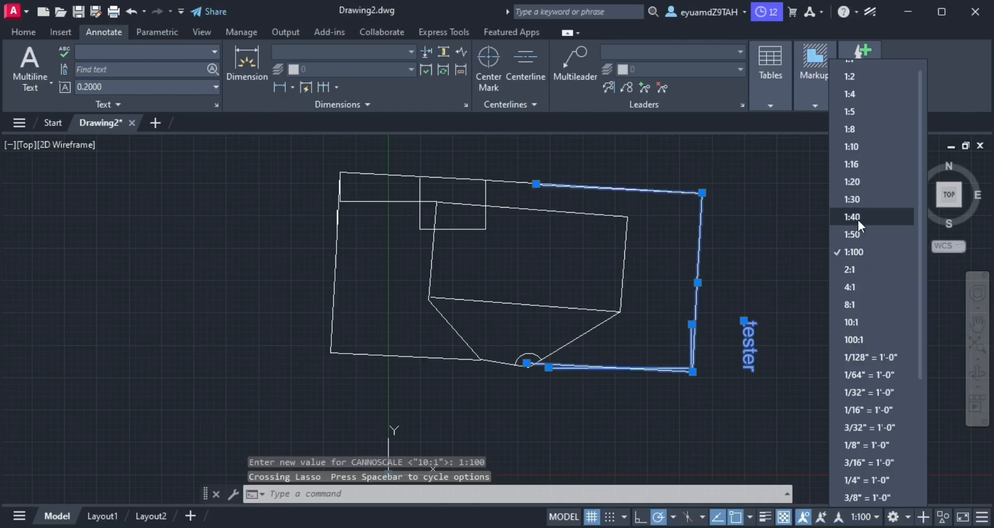
left_click(859, 219)
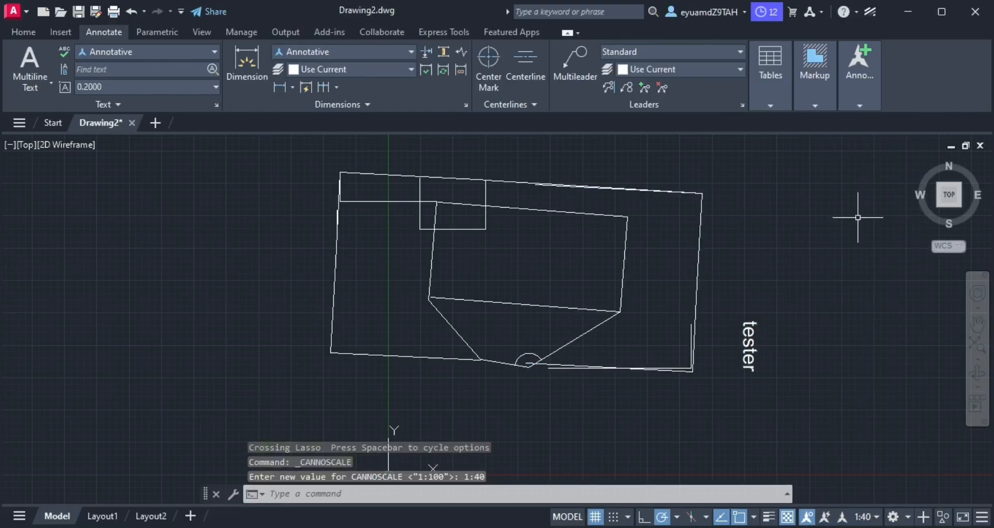